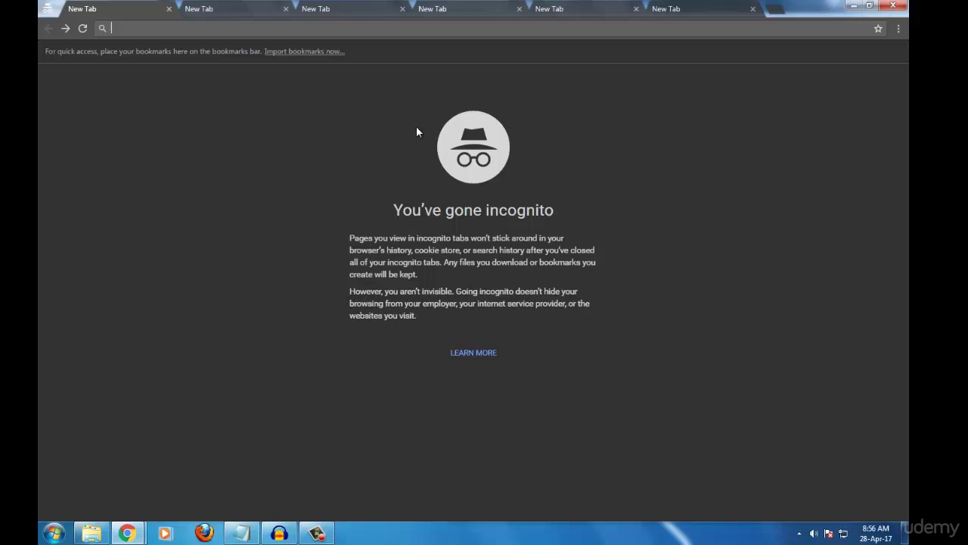
Step: Load the author's Kindle eBook list on Amazon from the pasted tinyurl link, then go to the second tab
type("https://tinyurl.com/rufeena")
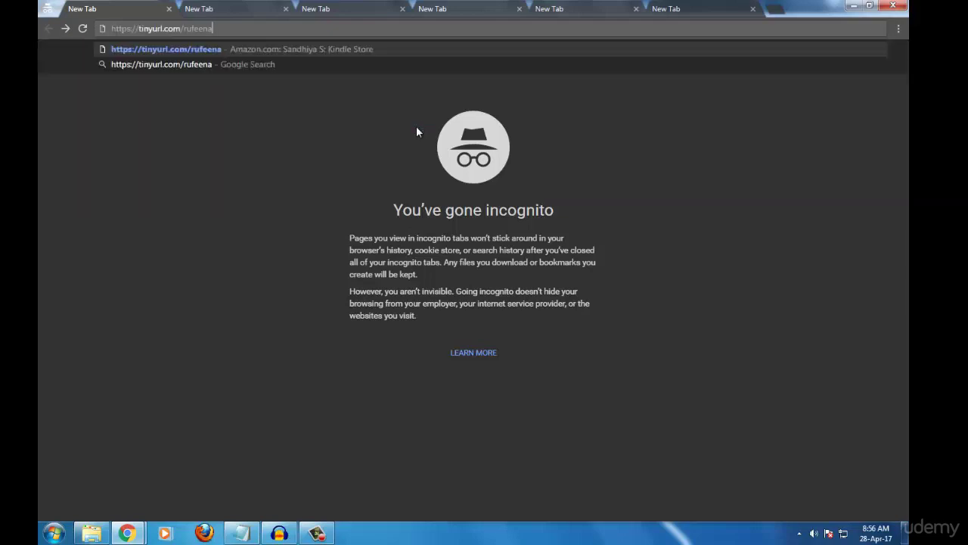
key("Return")
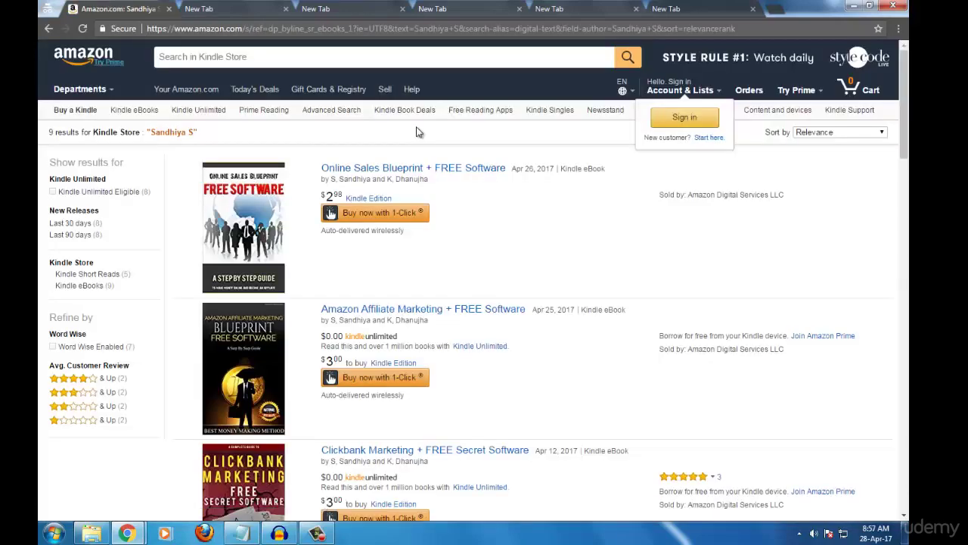
scroll(417, 133, "down", 3)
scroll(416, 128, "down", 2)
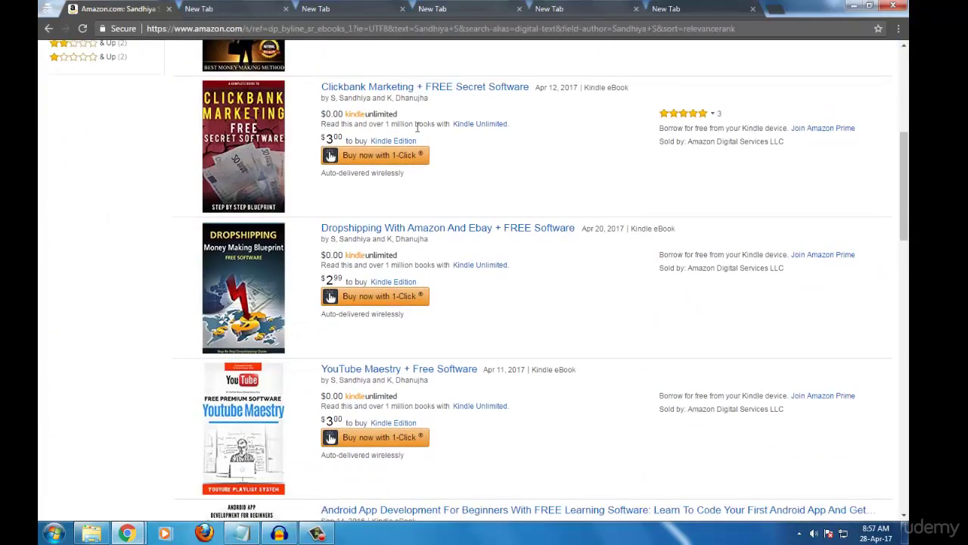
scroll(417, 128, "down", 2)
scroll(417, 130, "down", 2)
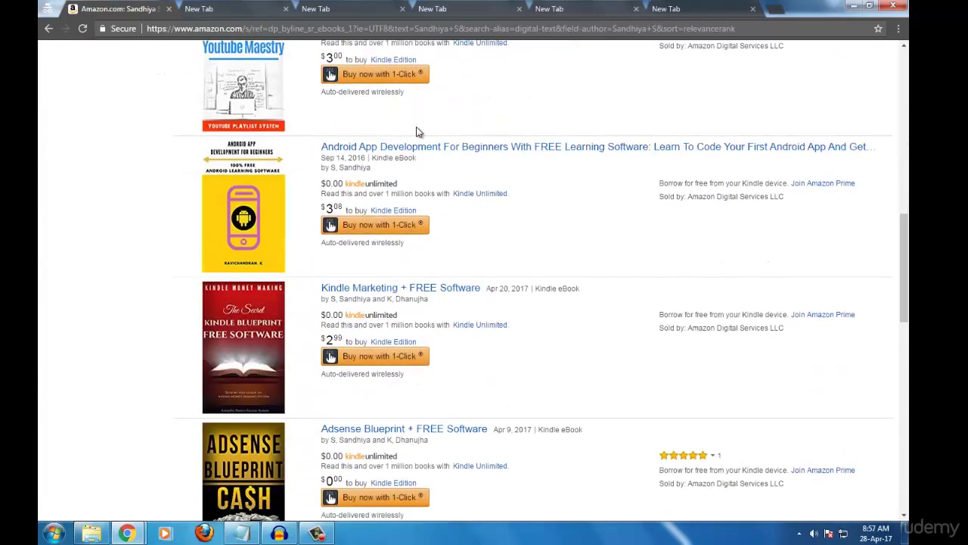
scroll(417, 133, "down", 3)
scroll(417, 133, "down", 2)
scroll(419, 133, "up", 1)
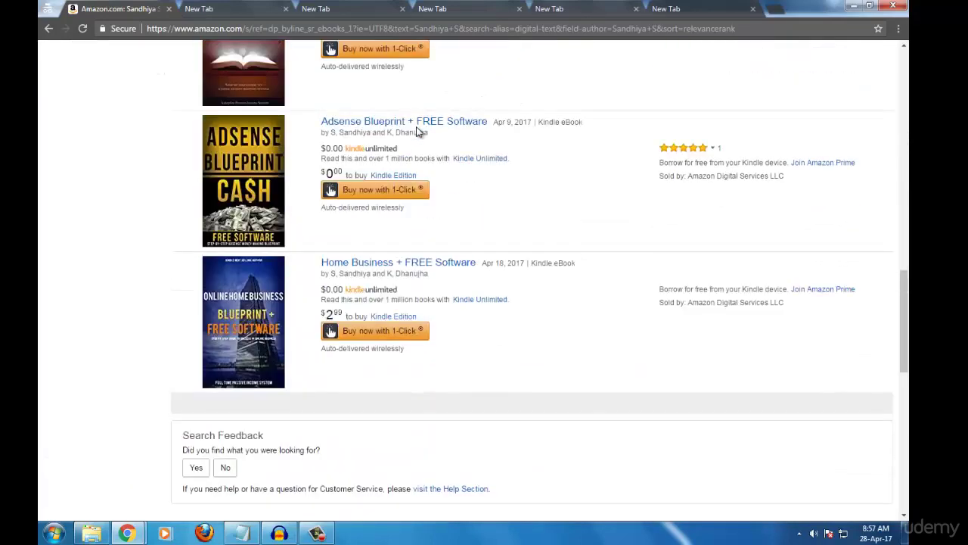
scroll(416, 131, "up", 2)
scroll(384, 409, "up", 1)
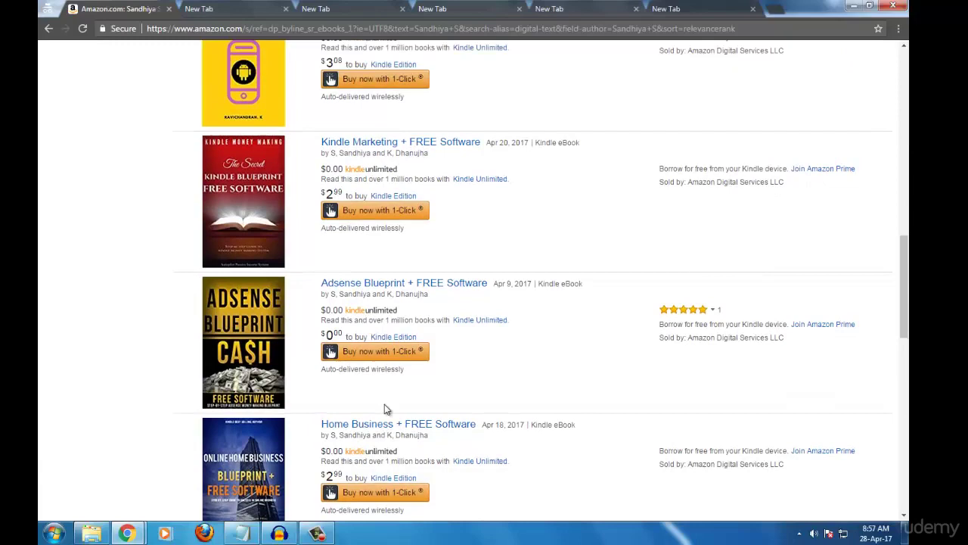
scroll(384, 408, "up", 1)
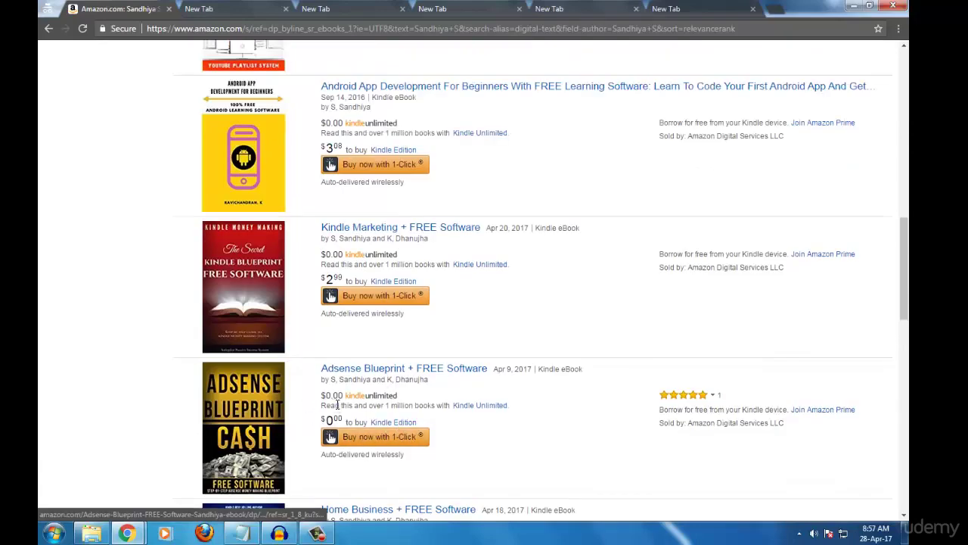
scroll(348, 413, "up", 1)
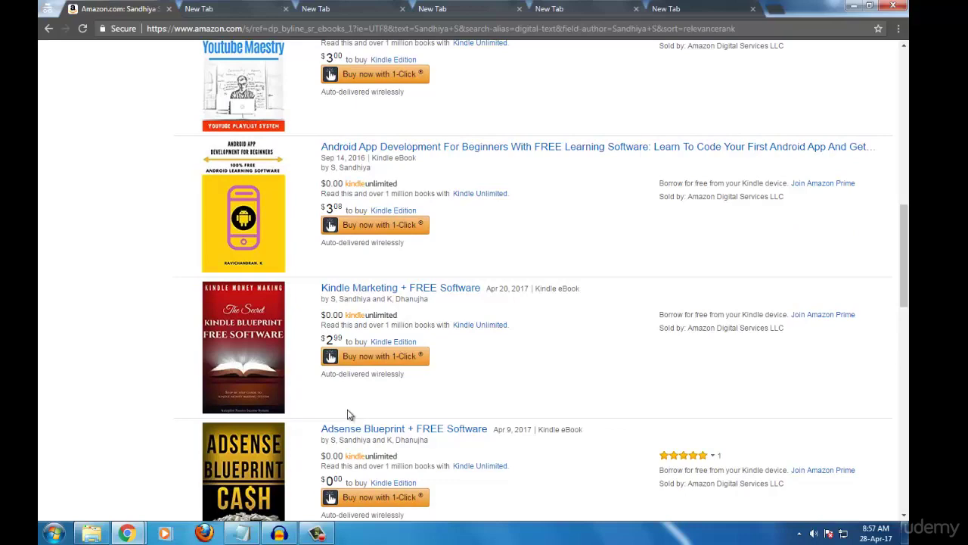
scroll(348, 412, "up", 2)
scroll(348, 412, "up", 2)
scroll(348, 413, "up", 1)
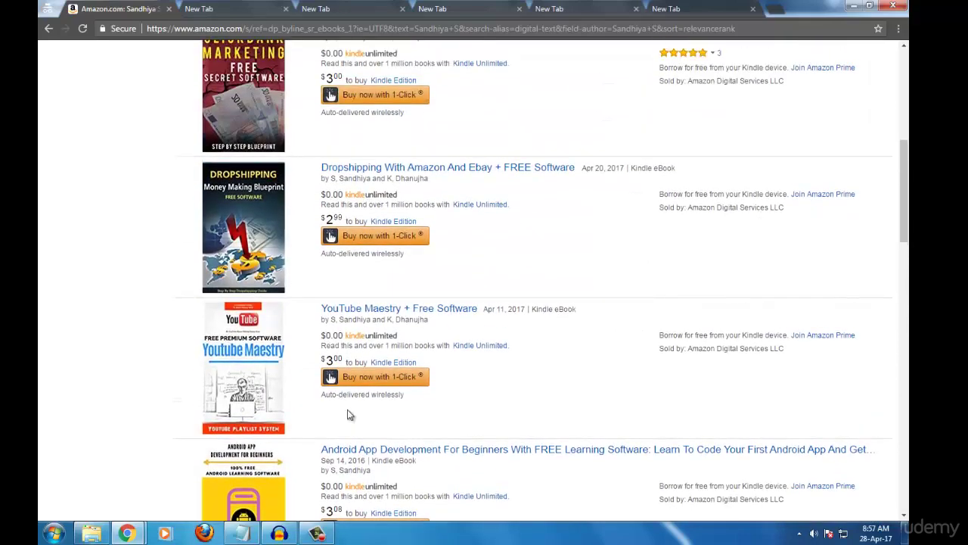
scroll(347, 415, "up", 1)
scroll(348, 416, "up", 2)
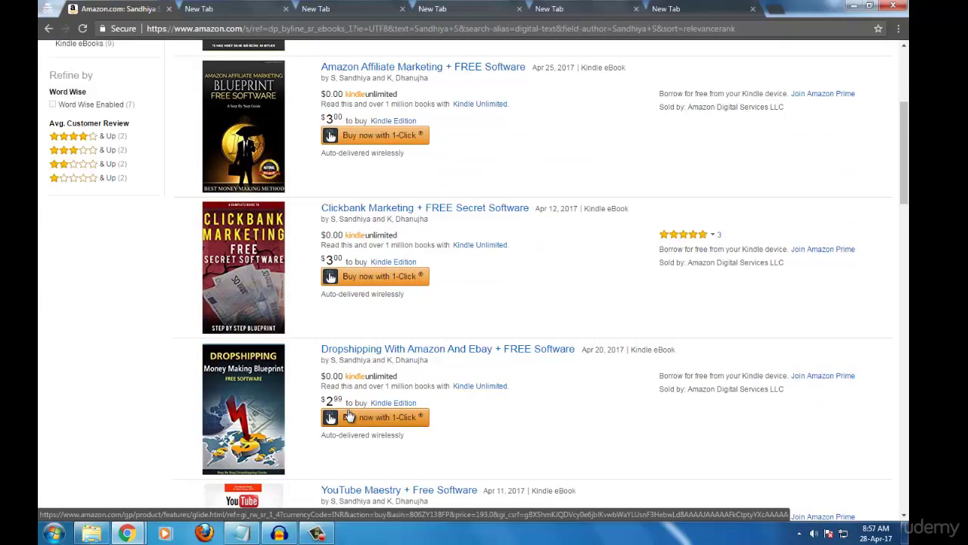
scroll(349, 416, "down", 2)
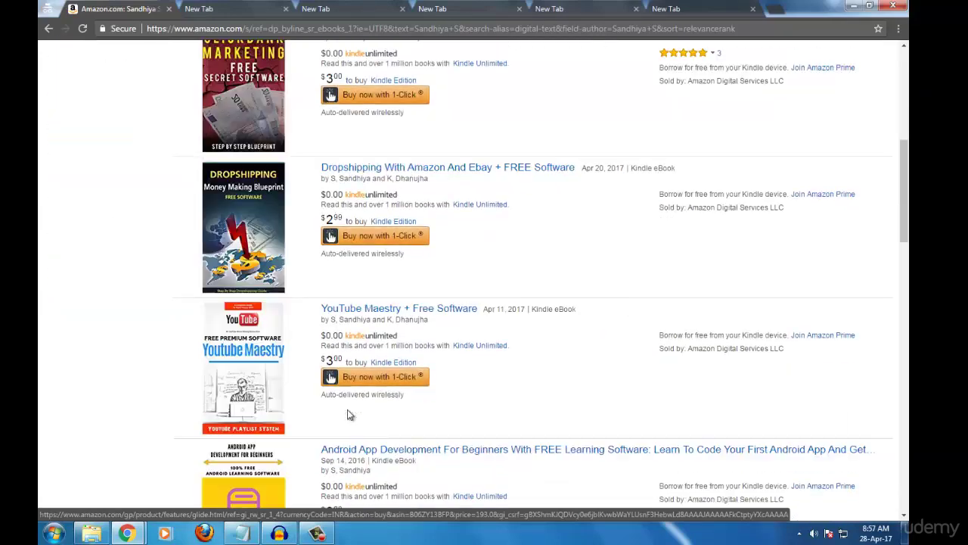
scroll(349, 414, "down", 4)
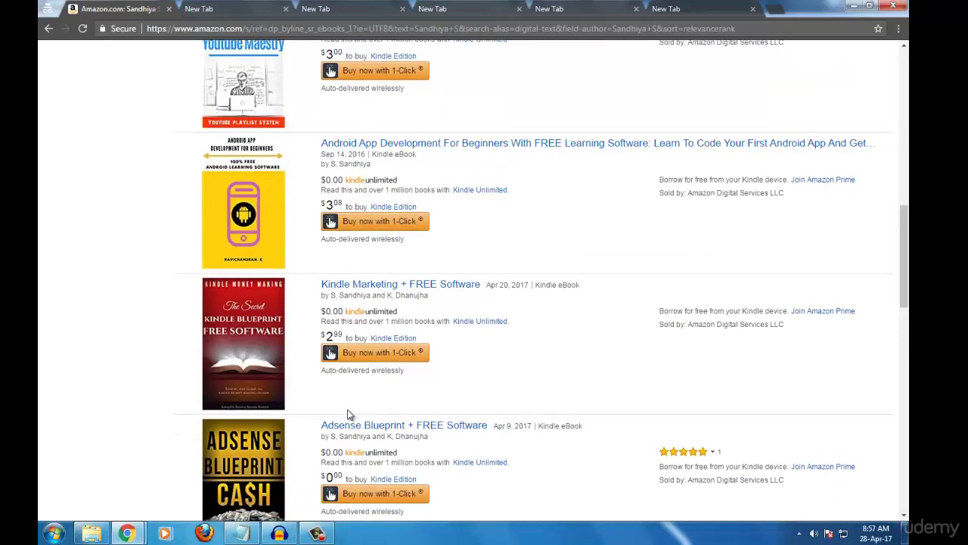
scroll(349, 414, "down", 2)
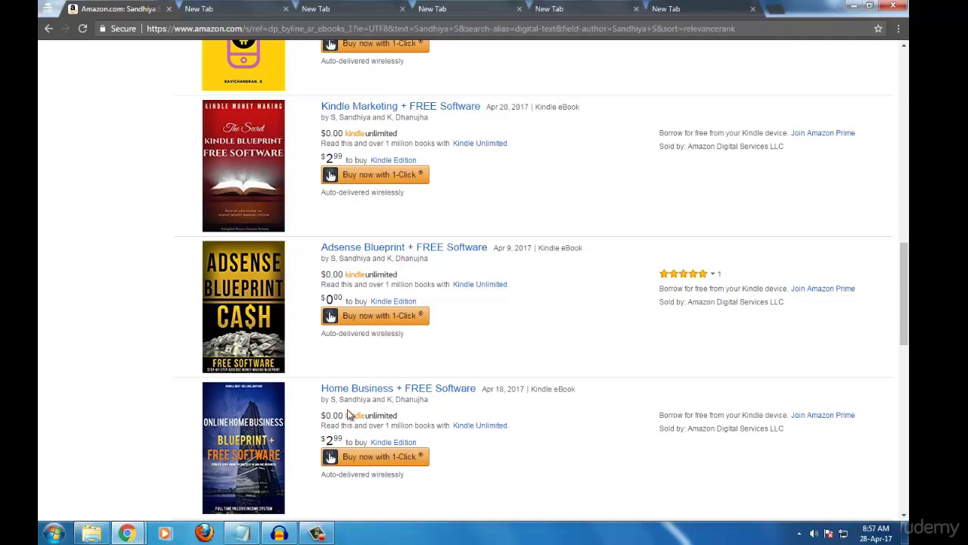
scroll(349, 414, "down", 1)
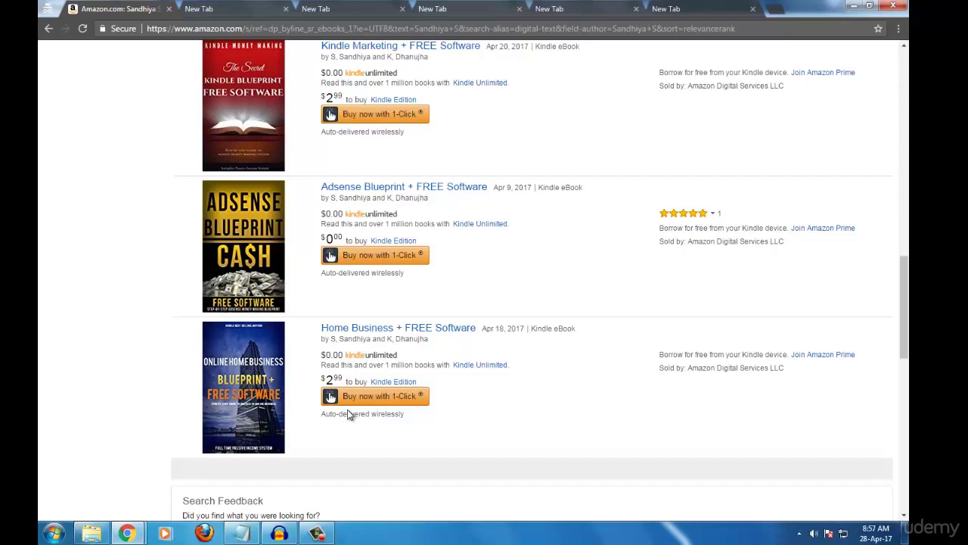
scroll(348, 393, "up", 6)
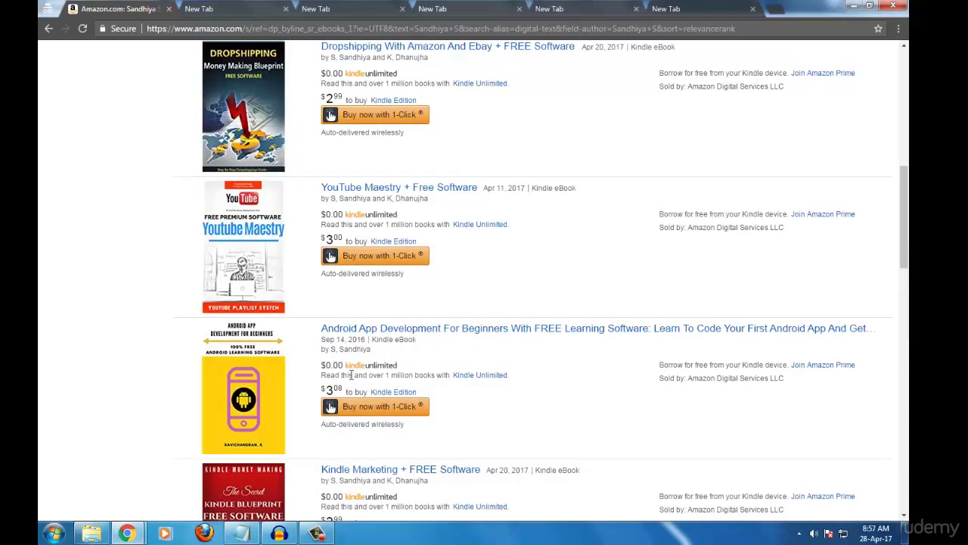
left_click(242, 9)
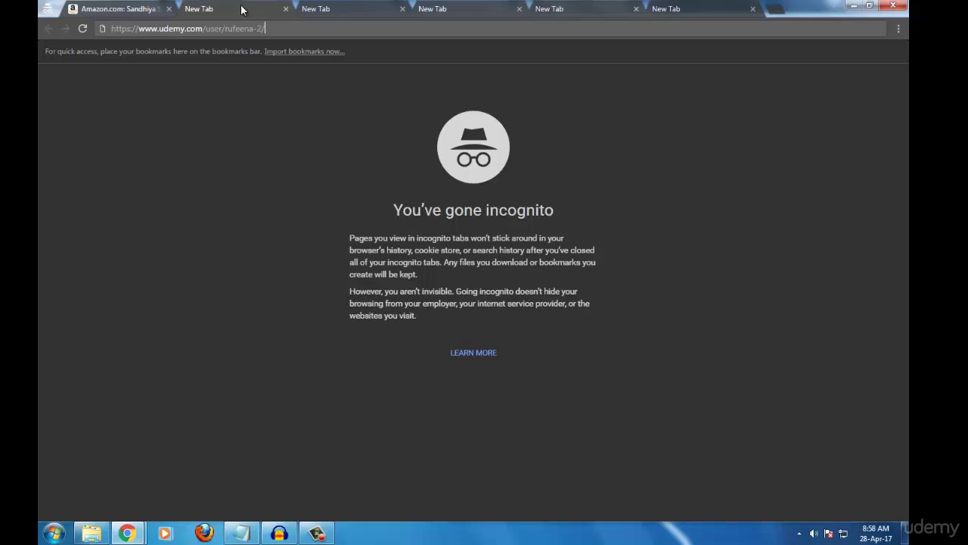
Step: Open the $10 Affiliate Marketing course from the instructor's second course page and show its coupon field
key("Return")
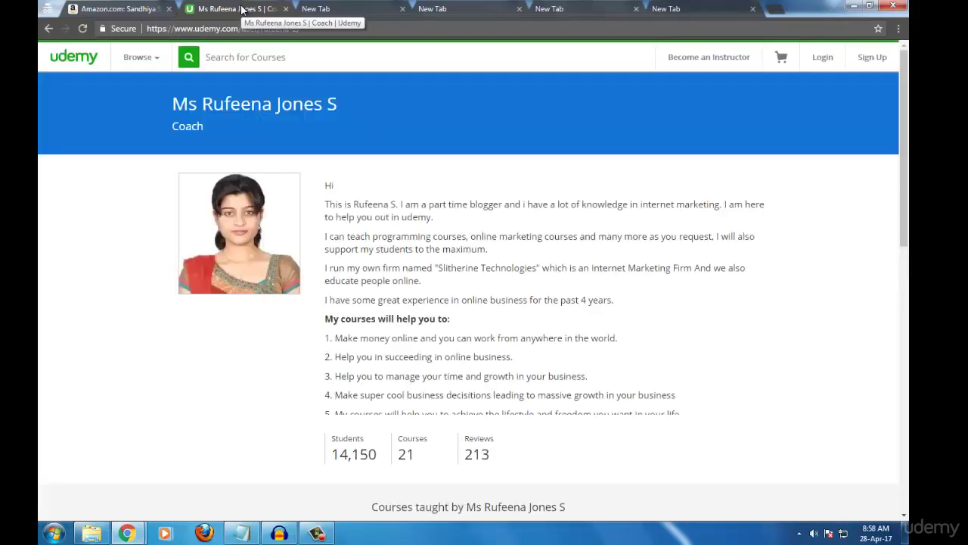
scroll(489, 206, "down", 3)
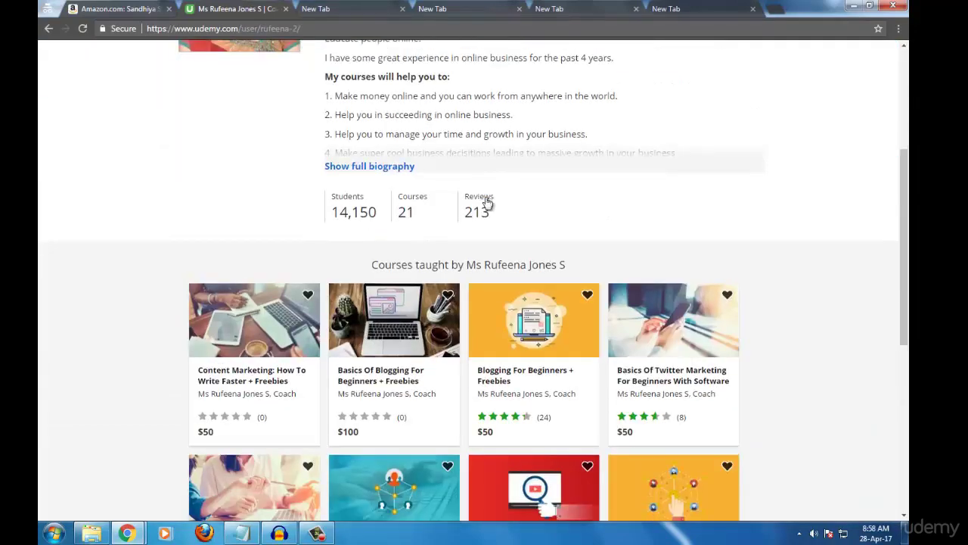
scroll(573, 262, "down", 5)
scroll(523, 340, "down", 1)
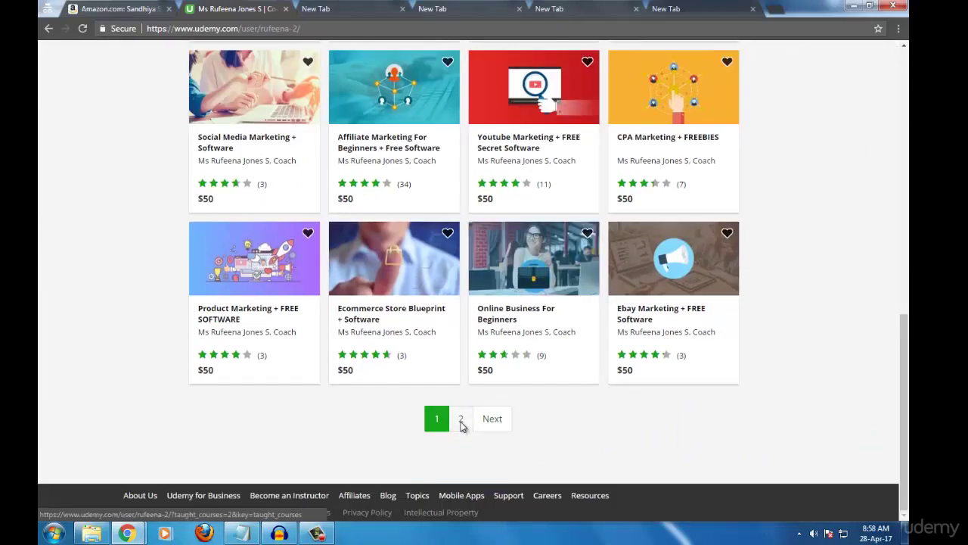
left_click(462, 423)
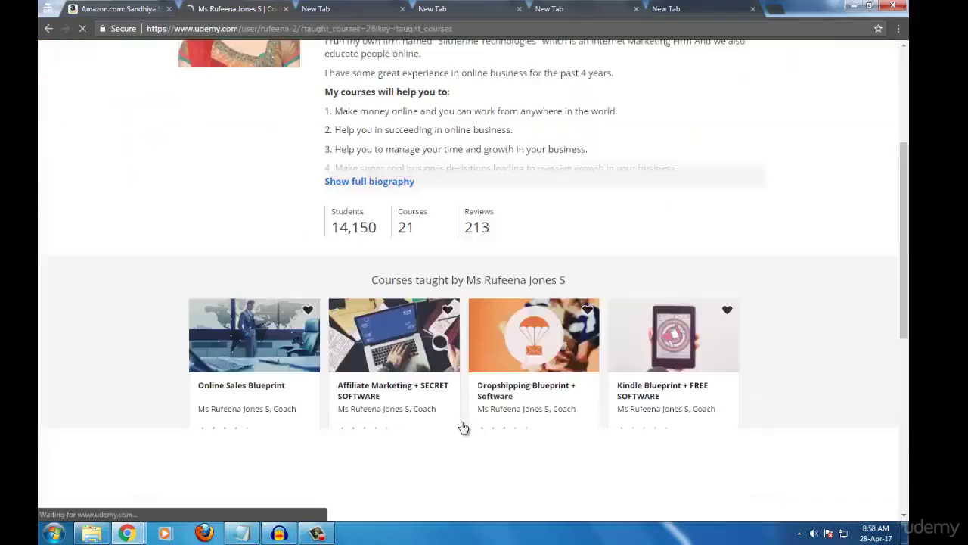
left_click(424, 378)
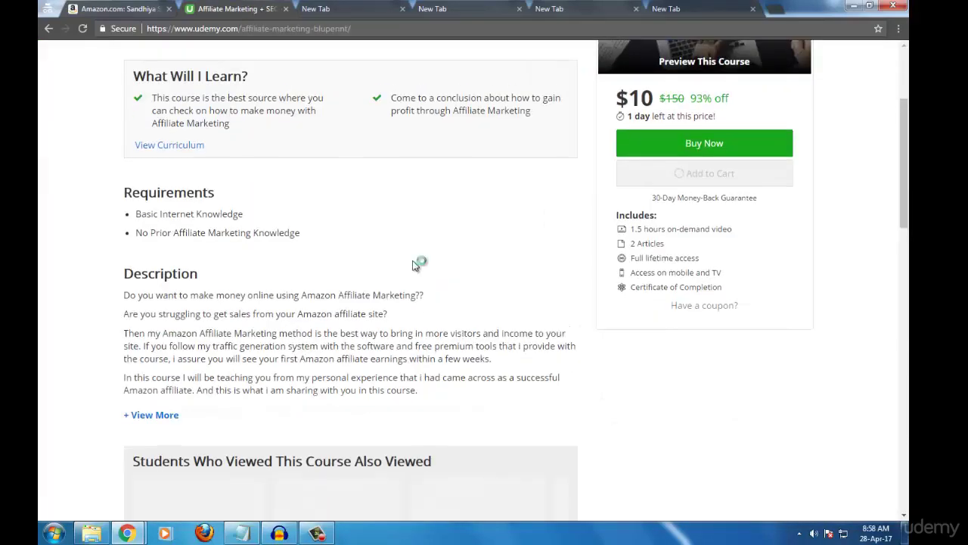
scroll(414, 265, "up", 1)
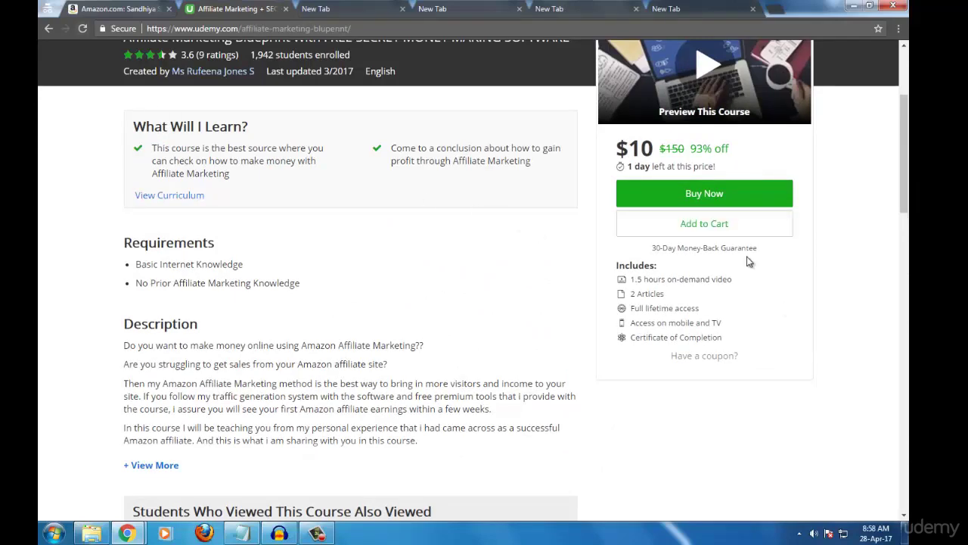
scroll(715, 324, "down", 1)
scroll(703, 310, "down", 2)
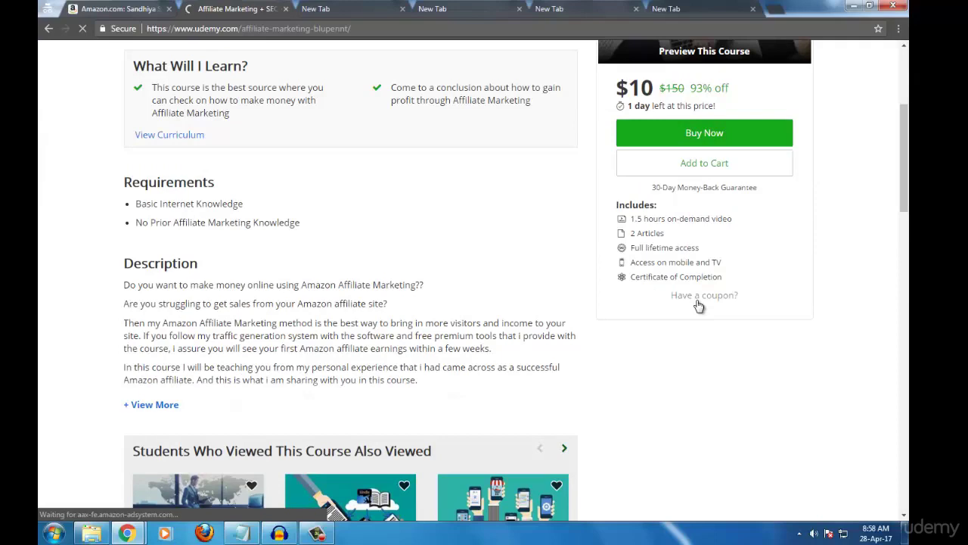
left_click(698, 301)
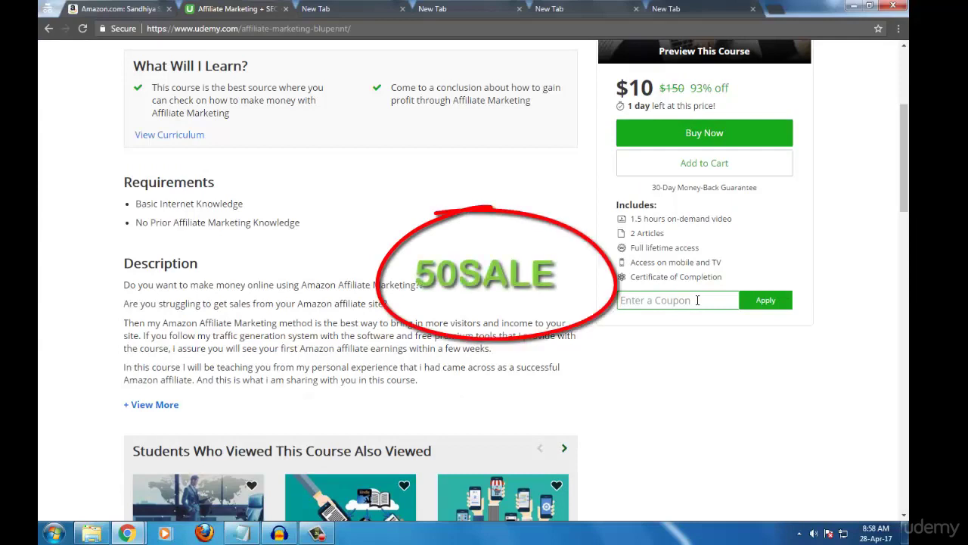
scroll(698, 301, "up", 1)
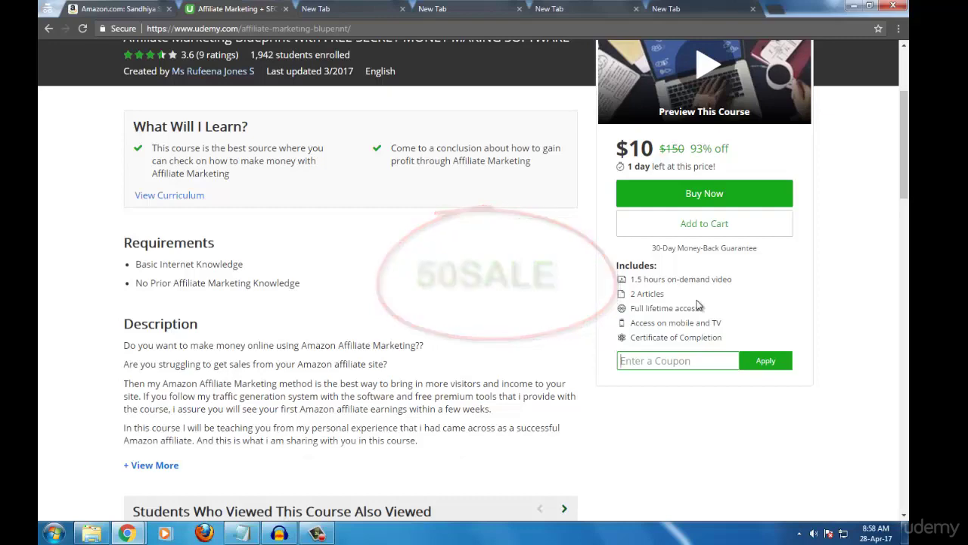
scroll(697, 305, "up", 3)
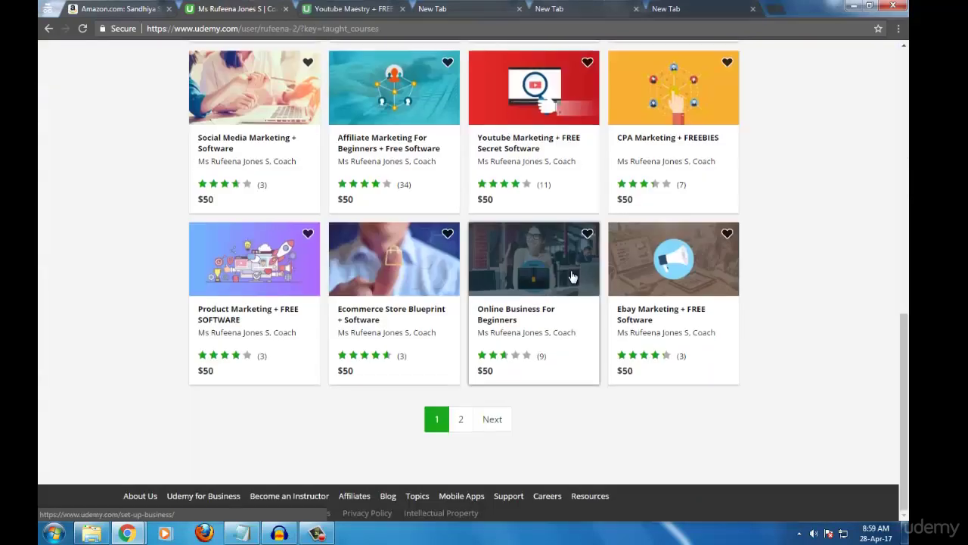
scroll(572, 277, "up", 3)
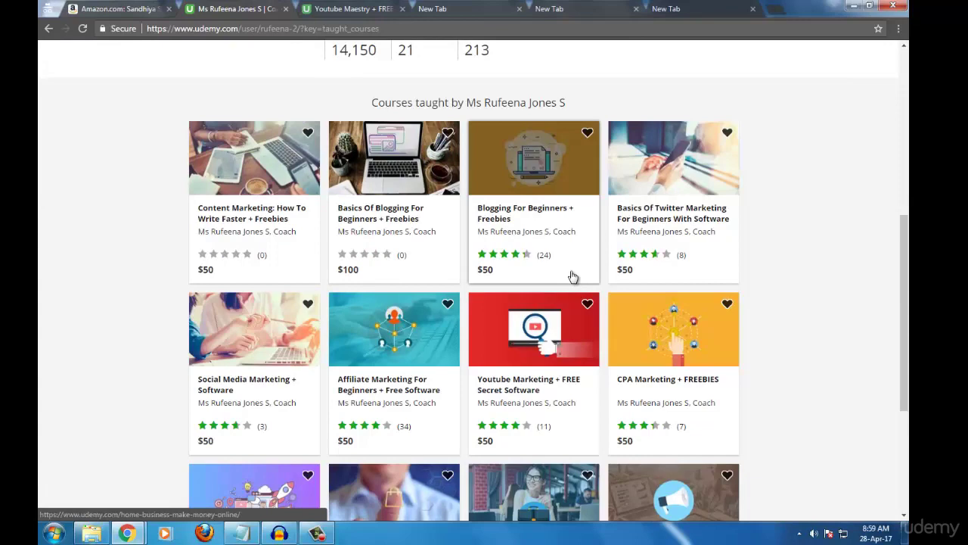
scroll(572, 277, "up", 2)
scroll(573, 277, "down", 2)
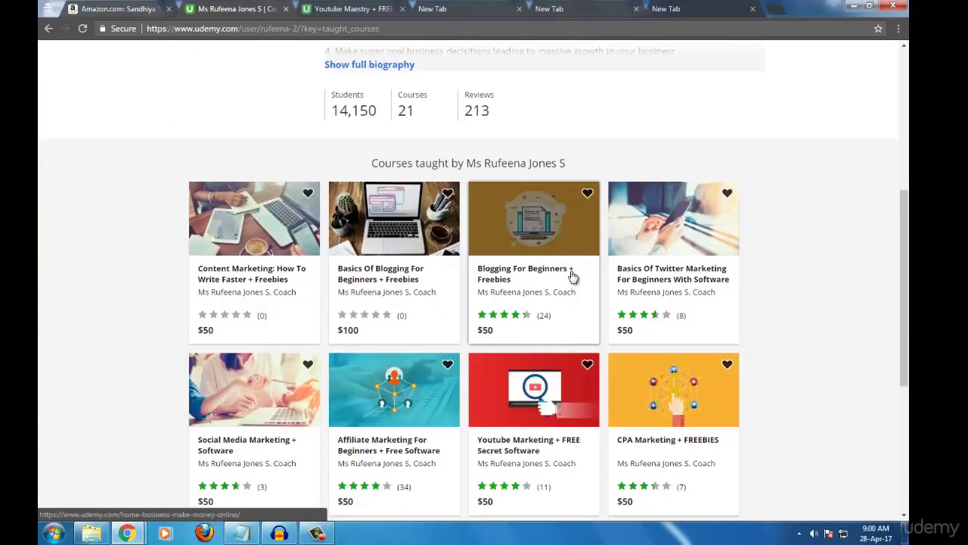
scroll(572, 277, "down", 2)
scroll(573, 277, "down", 2)
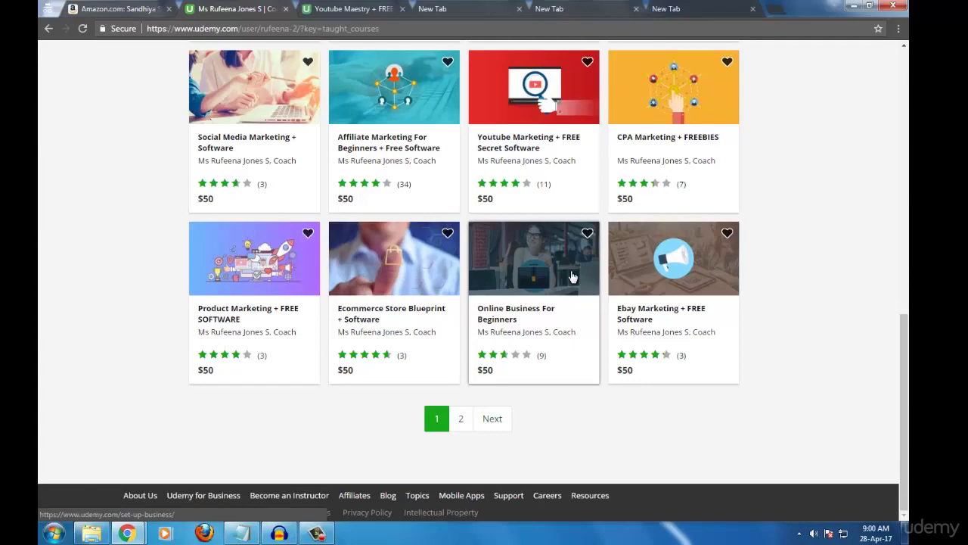
scroll(573, 277, "up", 5)
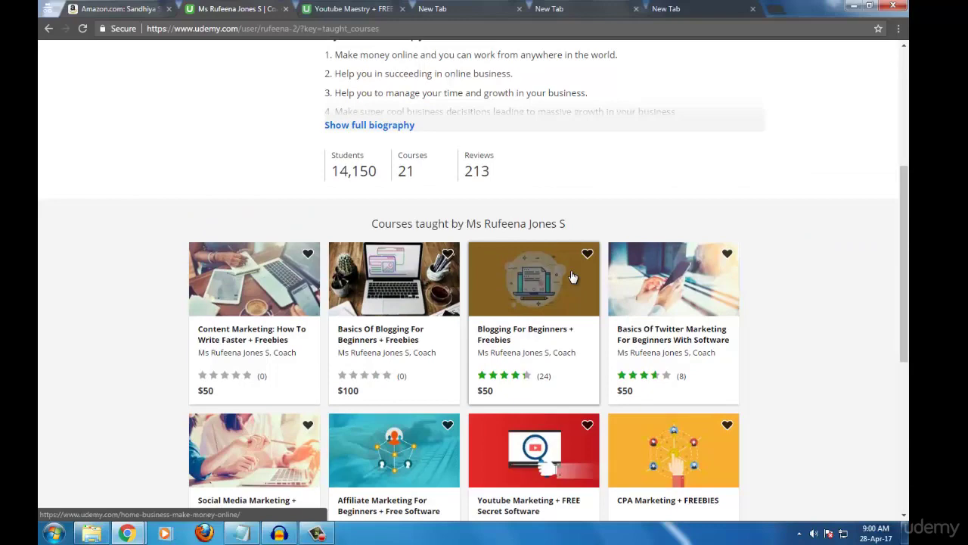
scroll(573, 277, "down", 3)
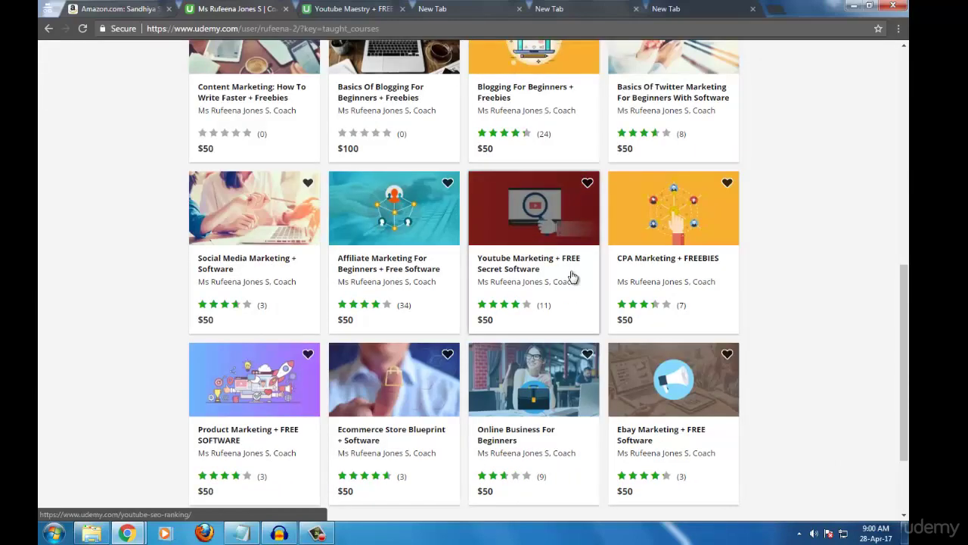
scroll(573, 277, "up", 2)
scroll(573, 277, "down", 1)
scroll(572, 277, "down", 3)
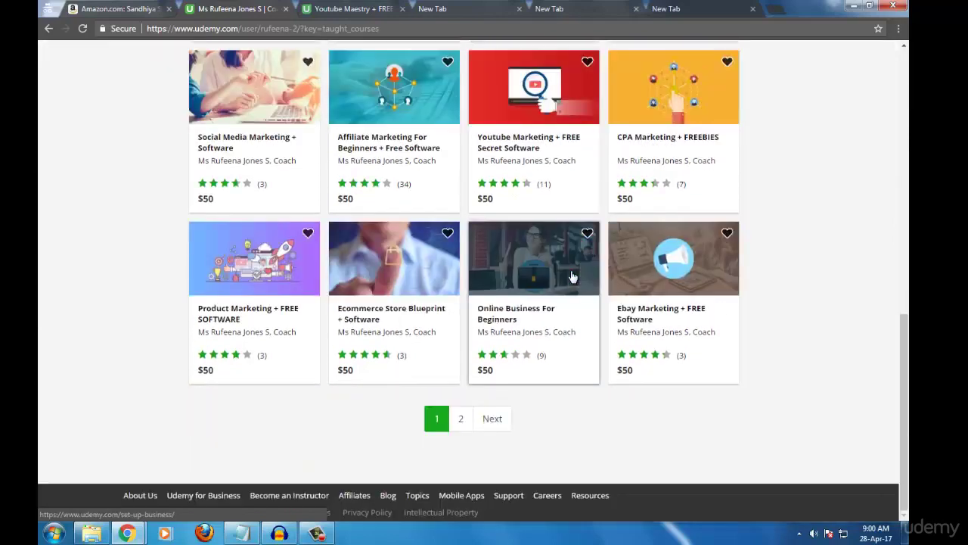
scroll(573, 277, "up", 4)
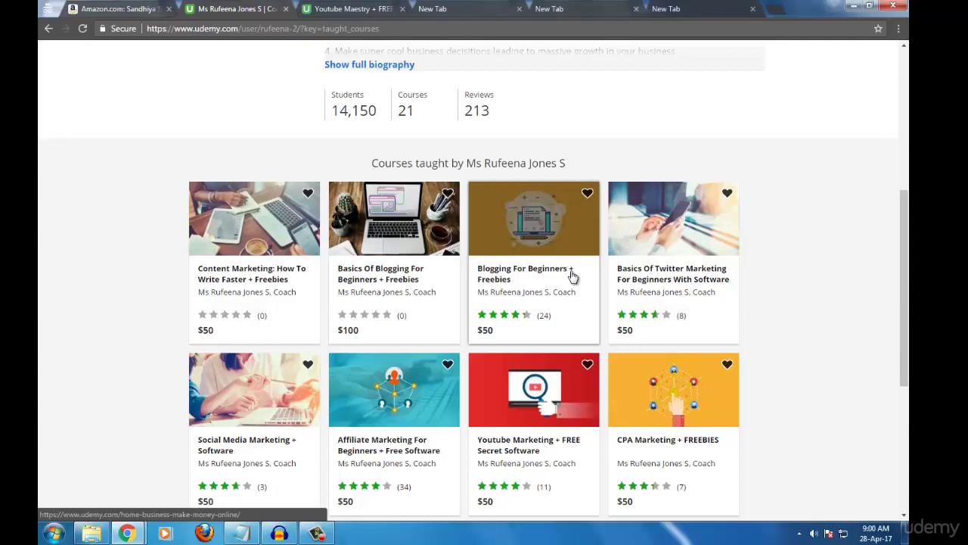
scroll(573, 277, "up", 2)
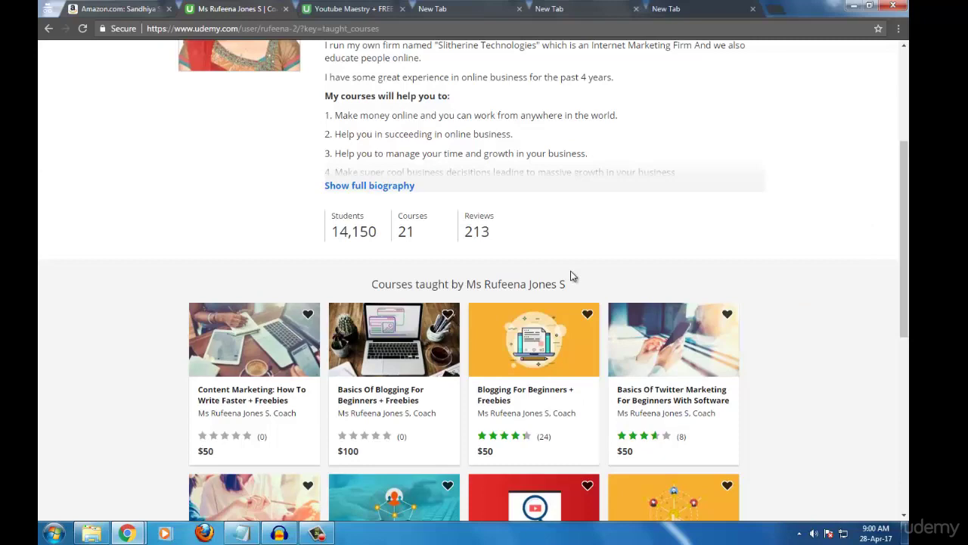
Step: Switch to the Youtube Maestry + FREE SOFTWARE course tab priced at $10
left_click(375, 8)
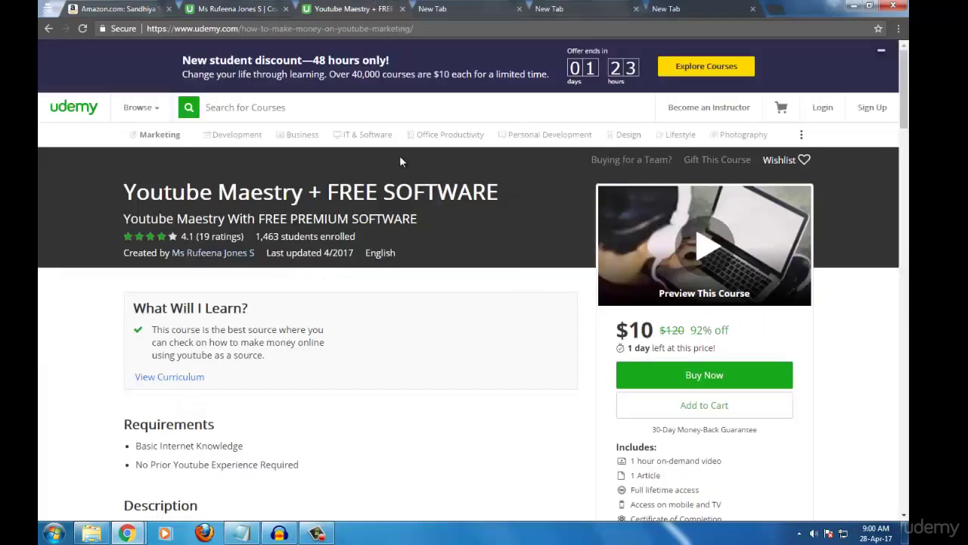
scroll(401, 161, "down", 4)
scroll(401, 161, "up", 3)
scroll(401, 161, "up", 1)
scroll(669, 330, "down", 1)
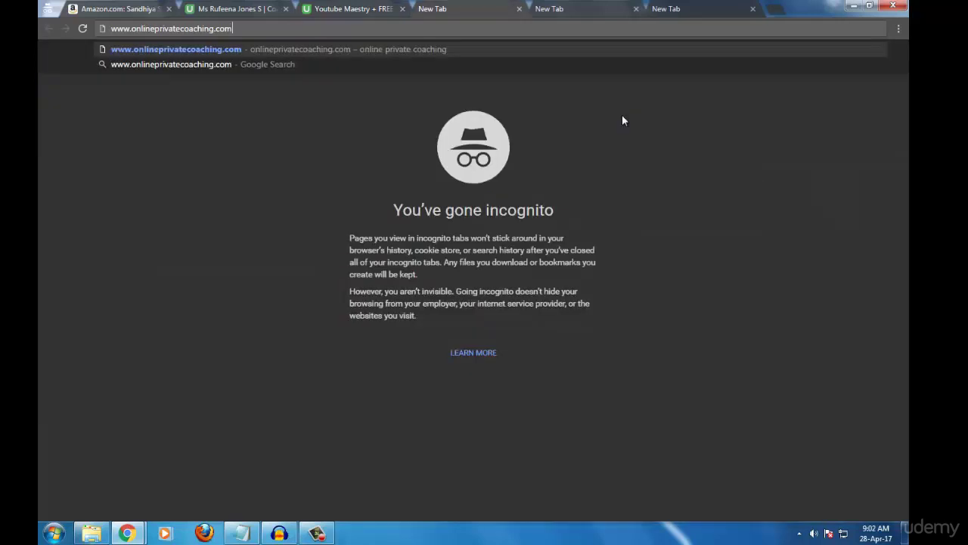
key("Return")
left_click(348, 8)
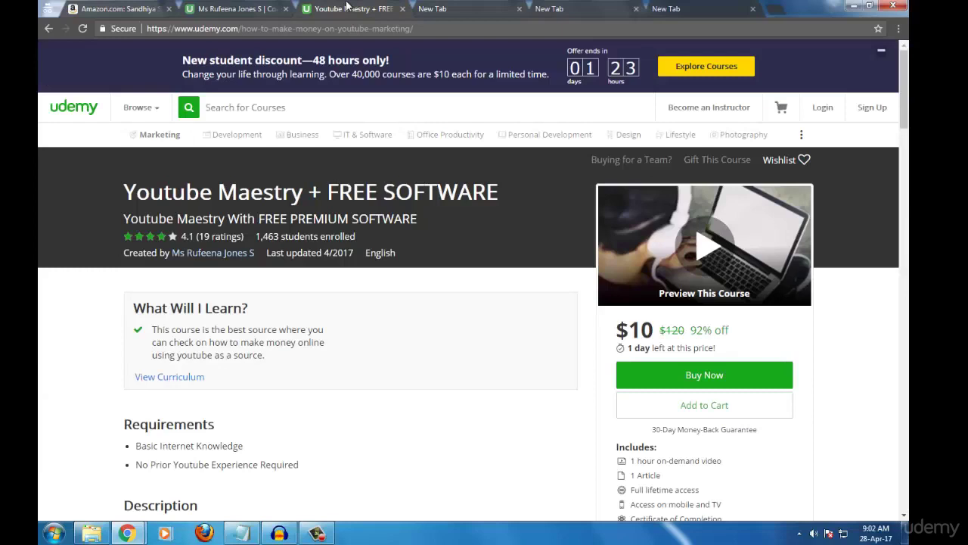
left_click(424, 9)
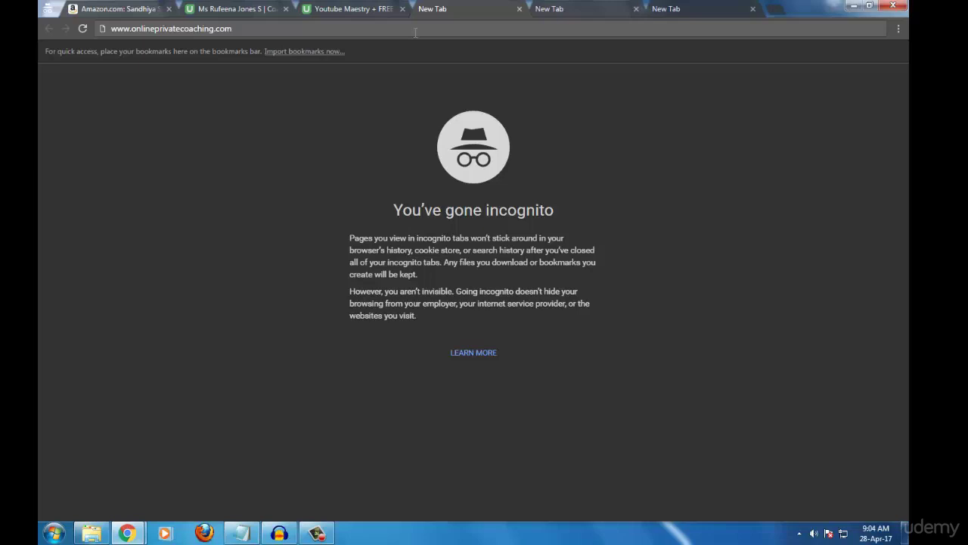
key("ctrl+Tab")
type("www.ibuyseoservices.com")
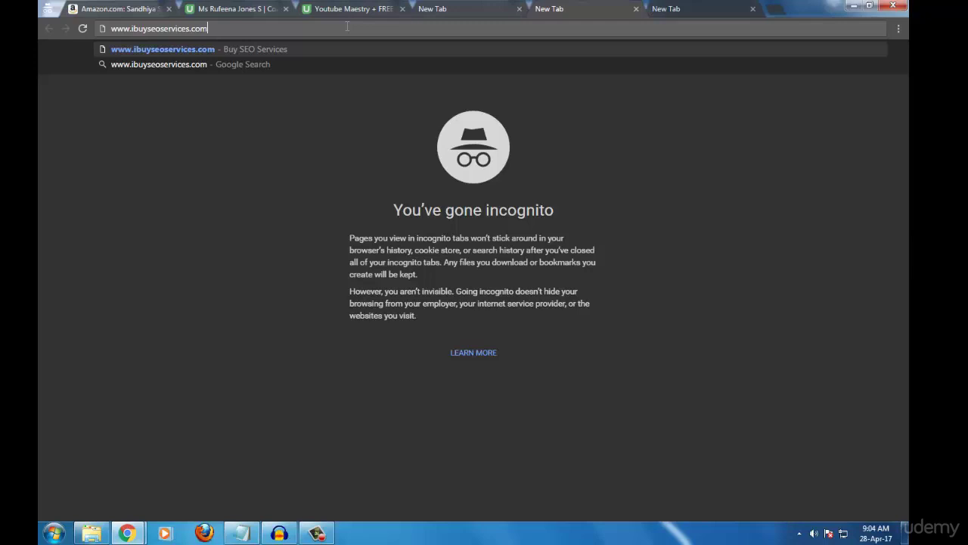
key("Return")
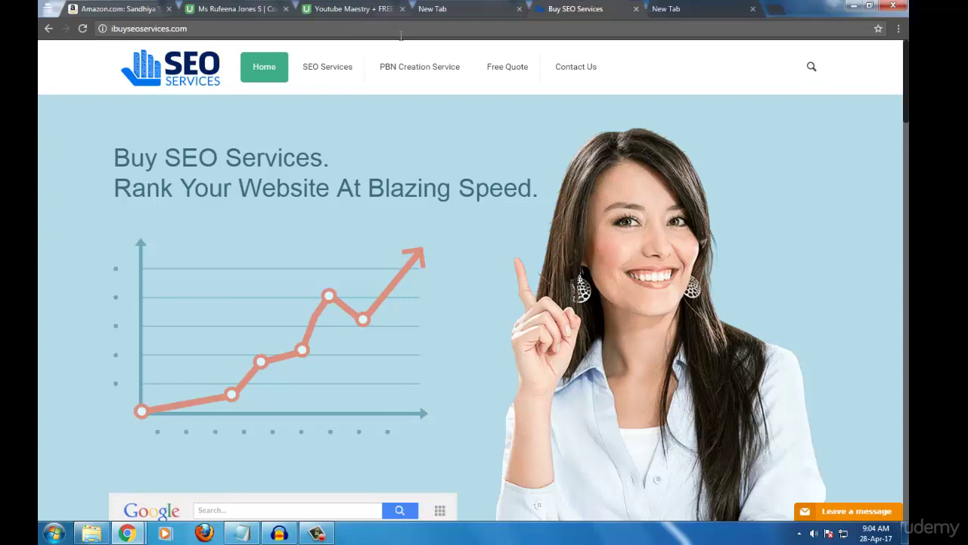
Step: Check the neighbouring empty tab, return to Buy SEO Services, then go to the last empty tab
left_click(444, 7)
left_click(612, 10)
left_click(673, 9)
type("affiliateprohelp.com")
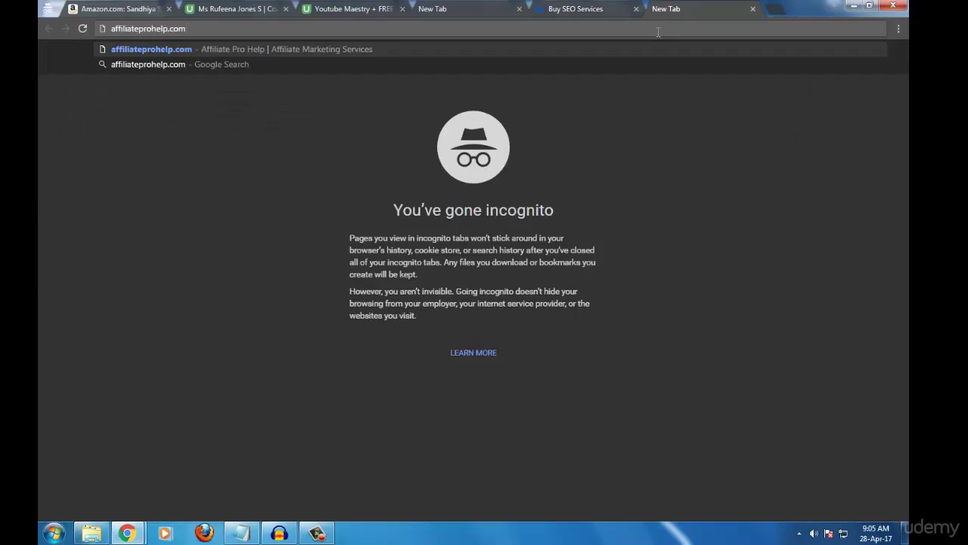
Step: Load affiliateprohelp.com, then return to the onlineprivatecoaching.com tab
key("Return")
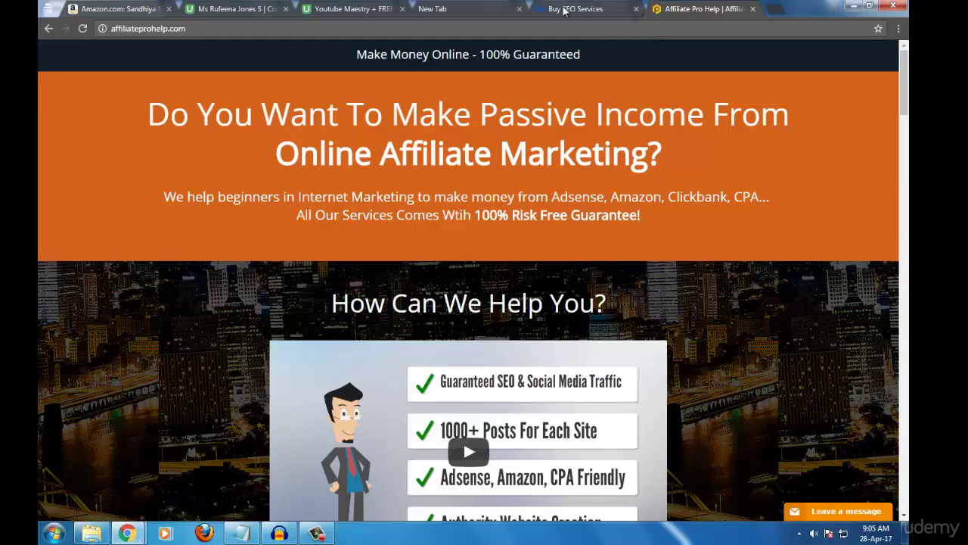
left_click(482, 7)
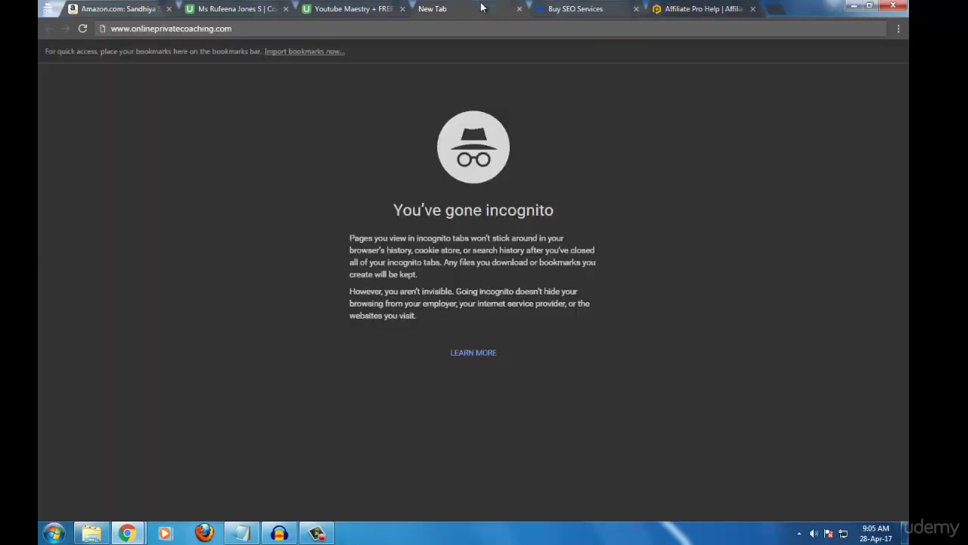